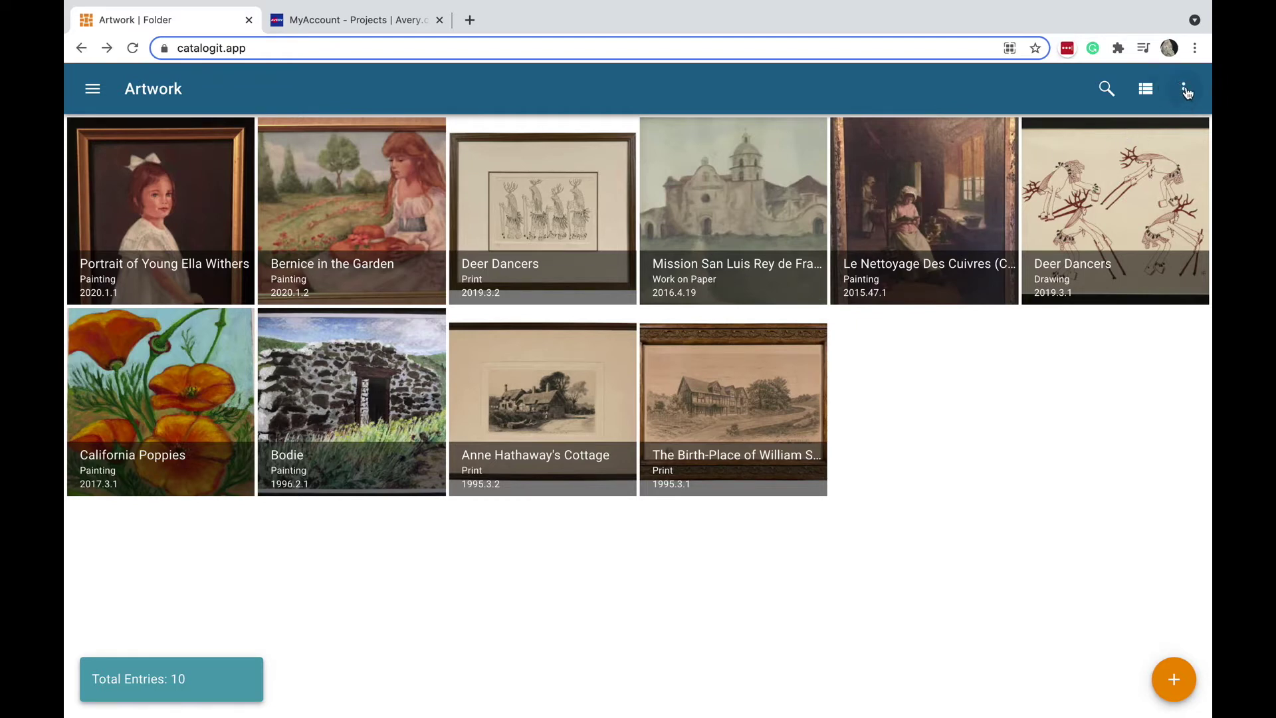
- Open the Artwork folder's entries as a printable table in CatalogIt
click(1184, 96)
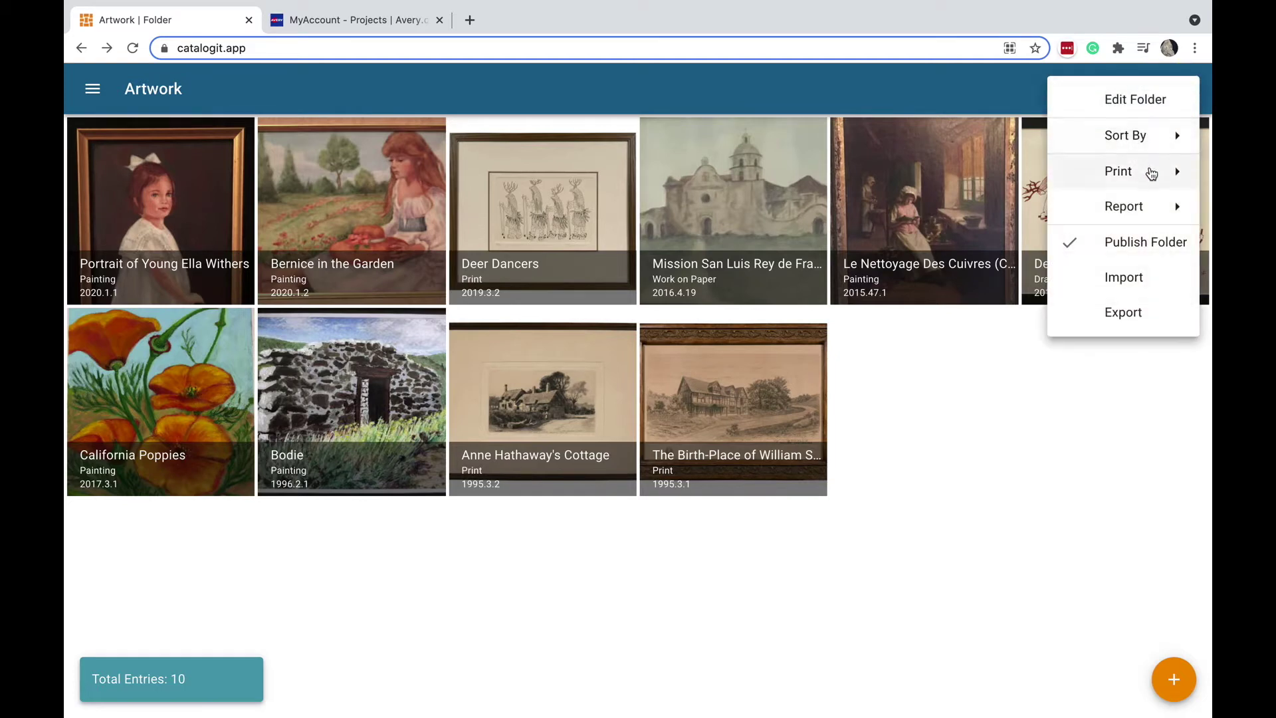
click(1151, 167)
click(1159, 207)
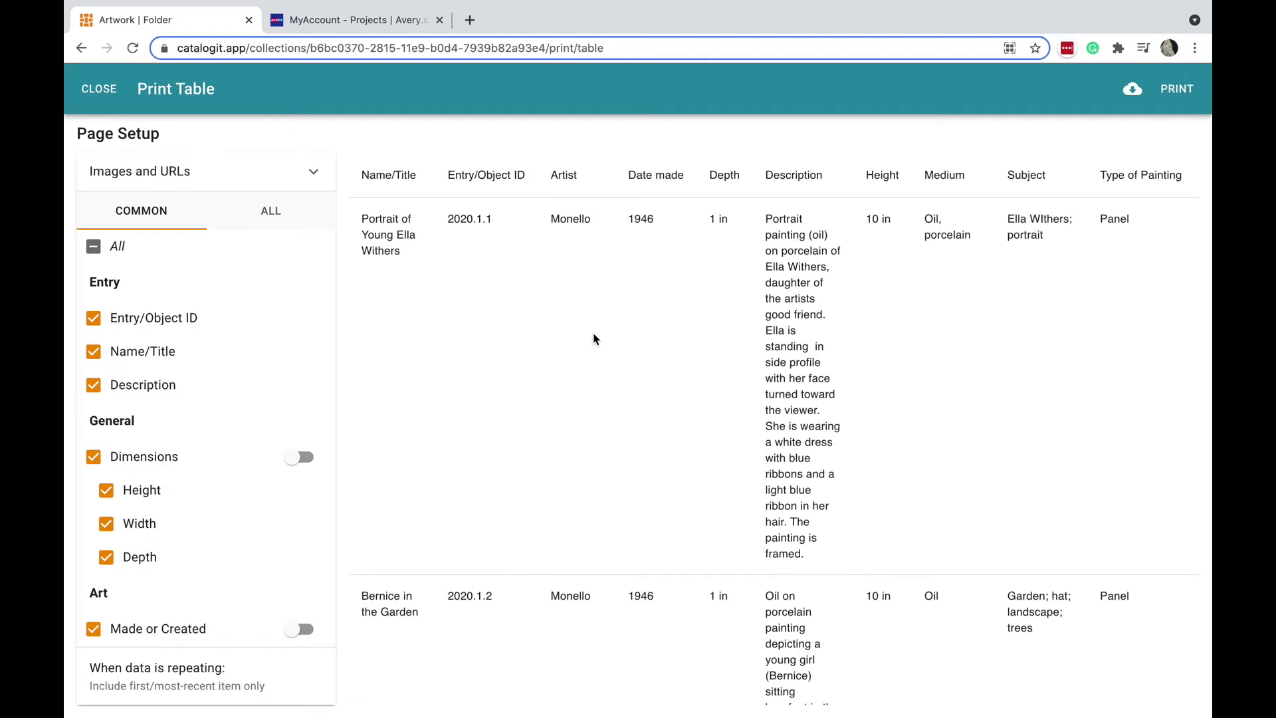
- Remove the Description, Dimensions, Made or Created, Artwork Details and Type of Painting columns, and expand Images and URLs
click(93, 386)
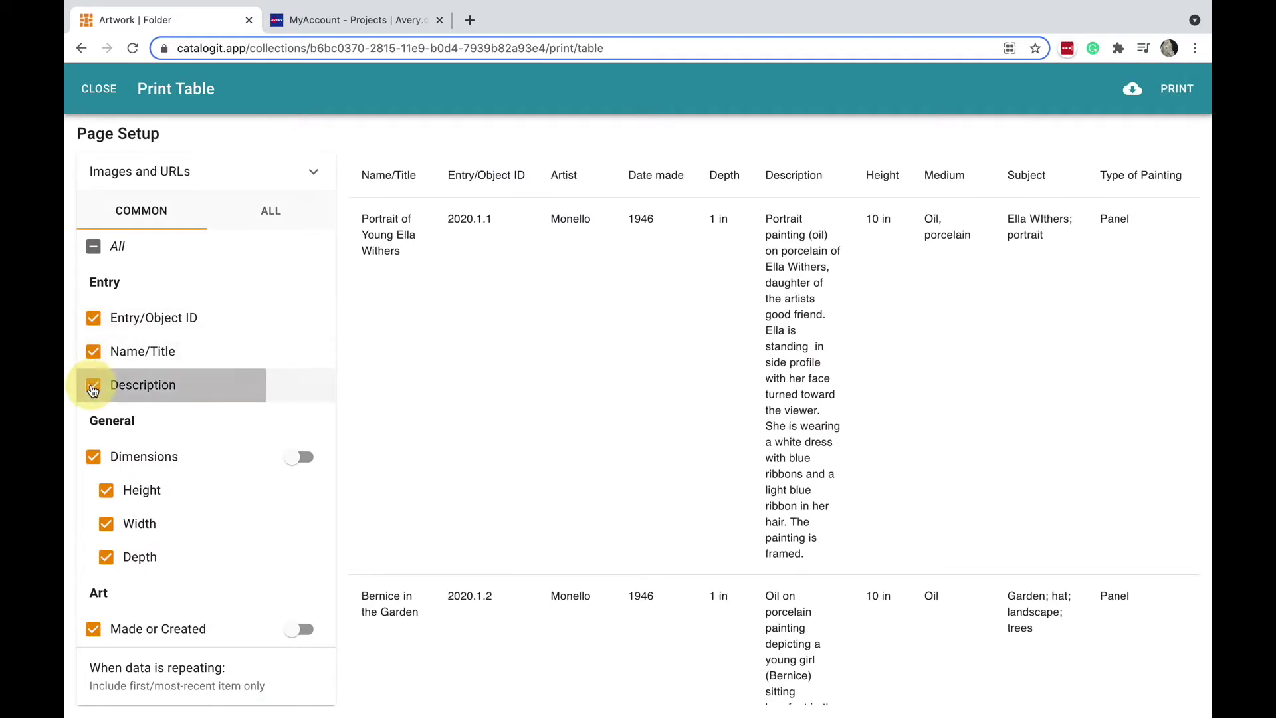
click(93, 457)
scroll(216, 467, down, 2)
scroll(216, 467, down, 2)
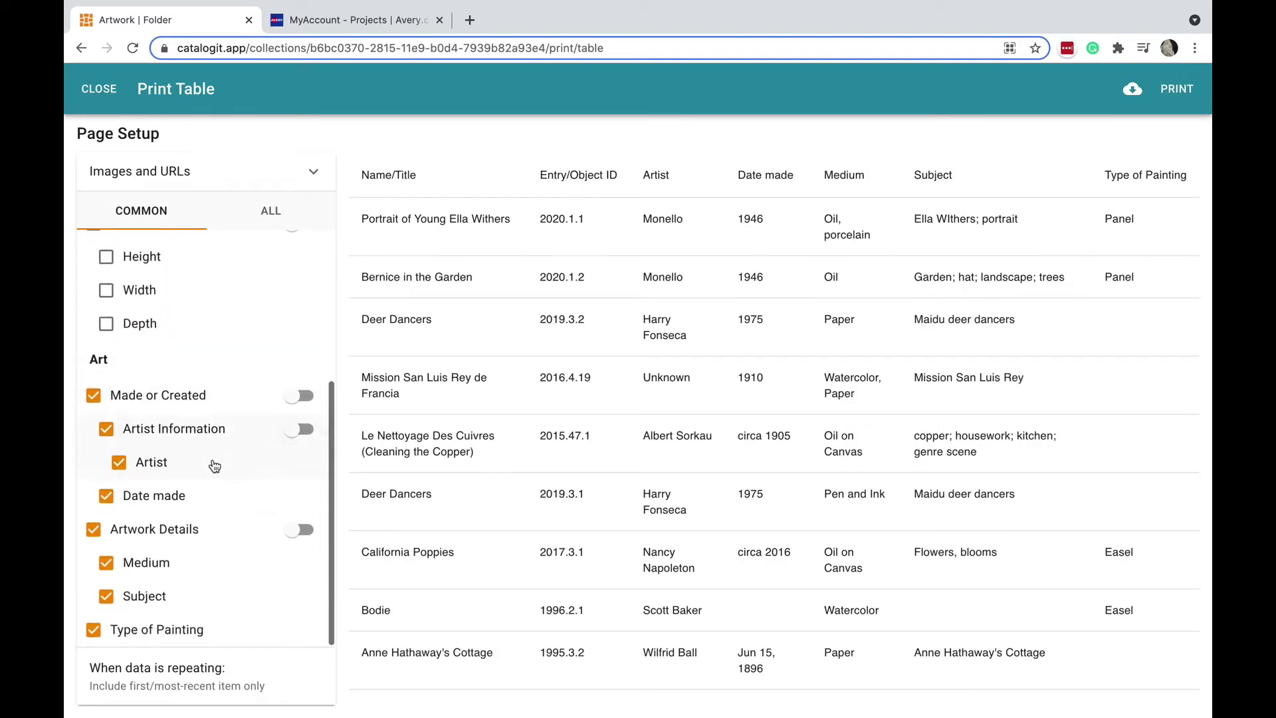
click(93, 394)
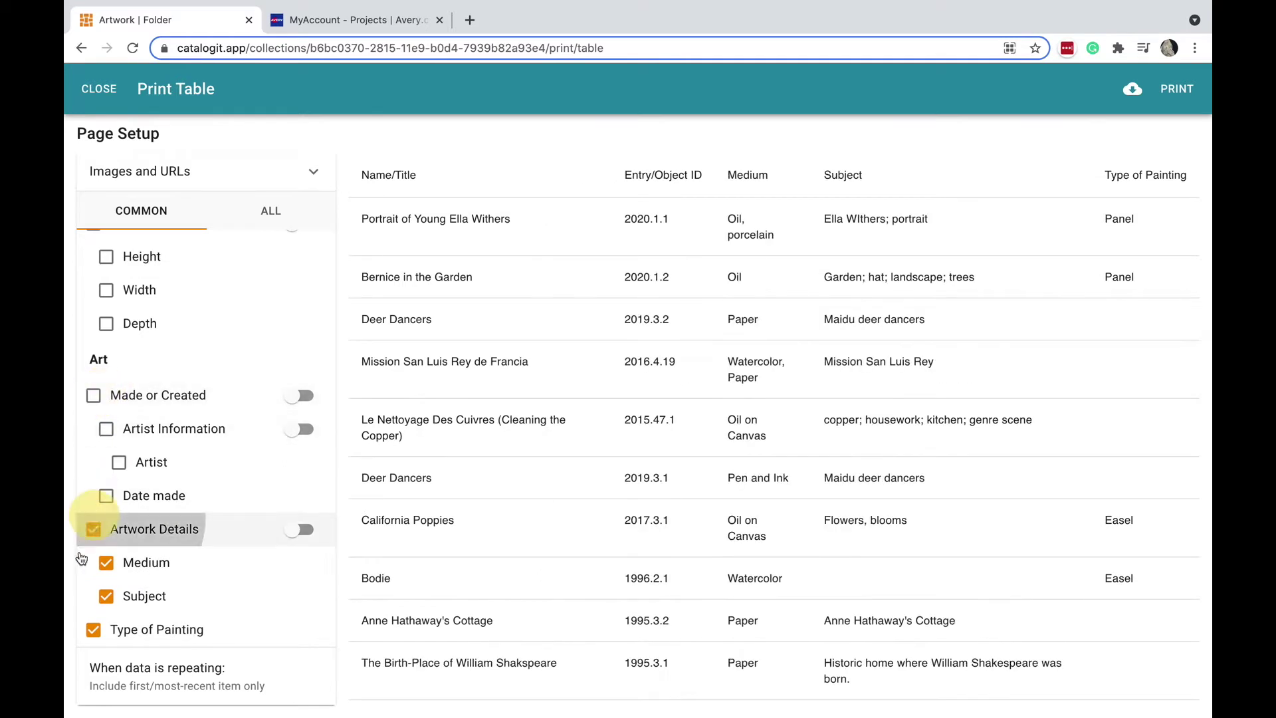
click(93, 529)
click(93, 630)
scroll(271, 369, up, 2)
scroll(271, 369, up, 2)
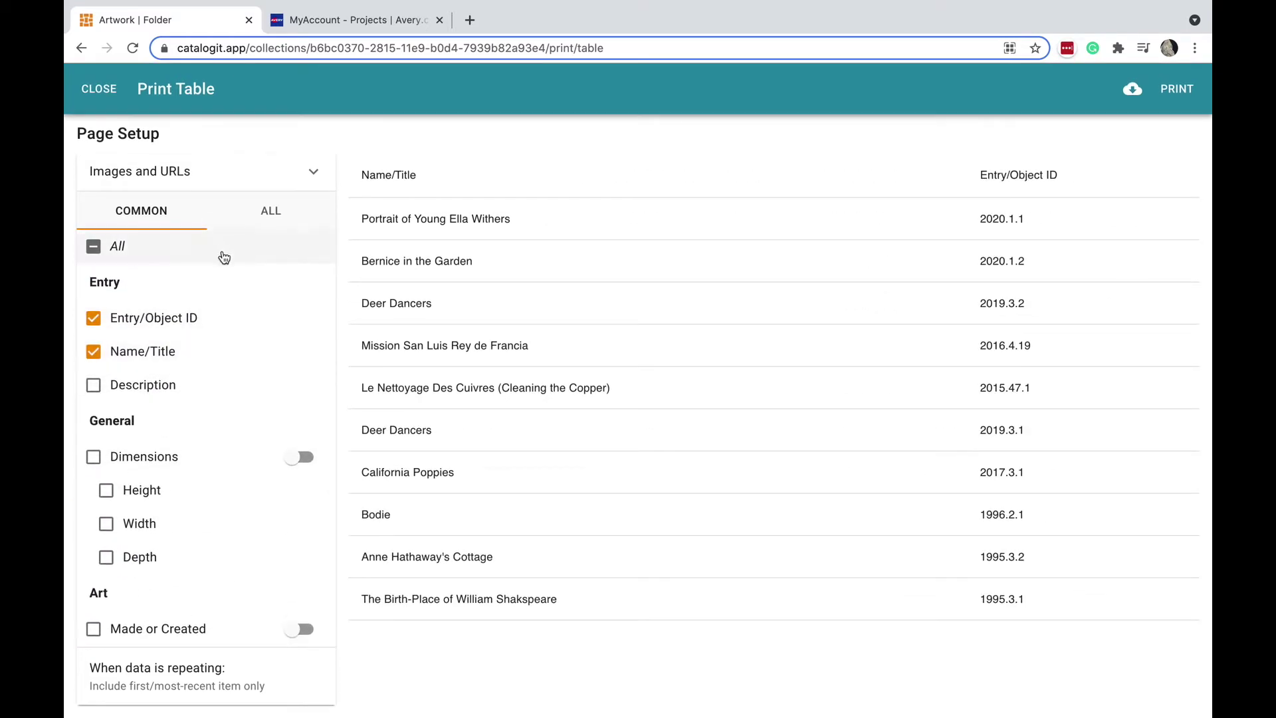
click(253, 172)
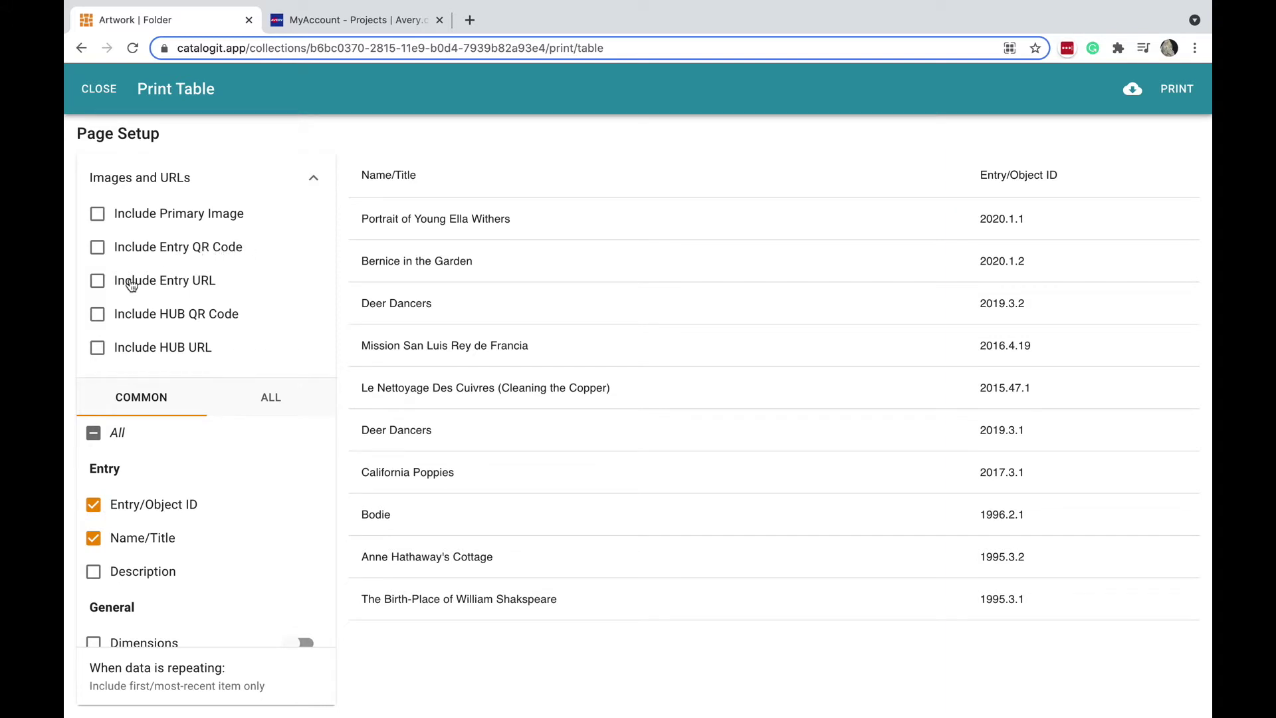
- Include the Entry URL column, export the table as Artwork.xlsx, and go back to Avery
click(93, 281)
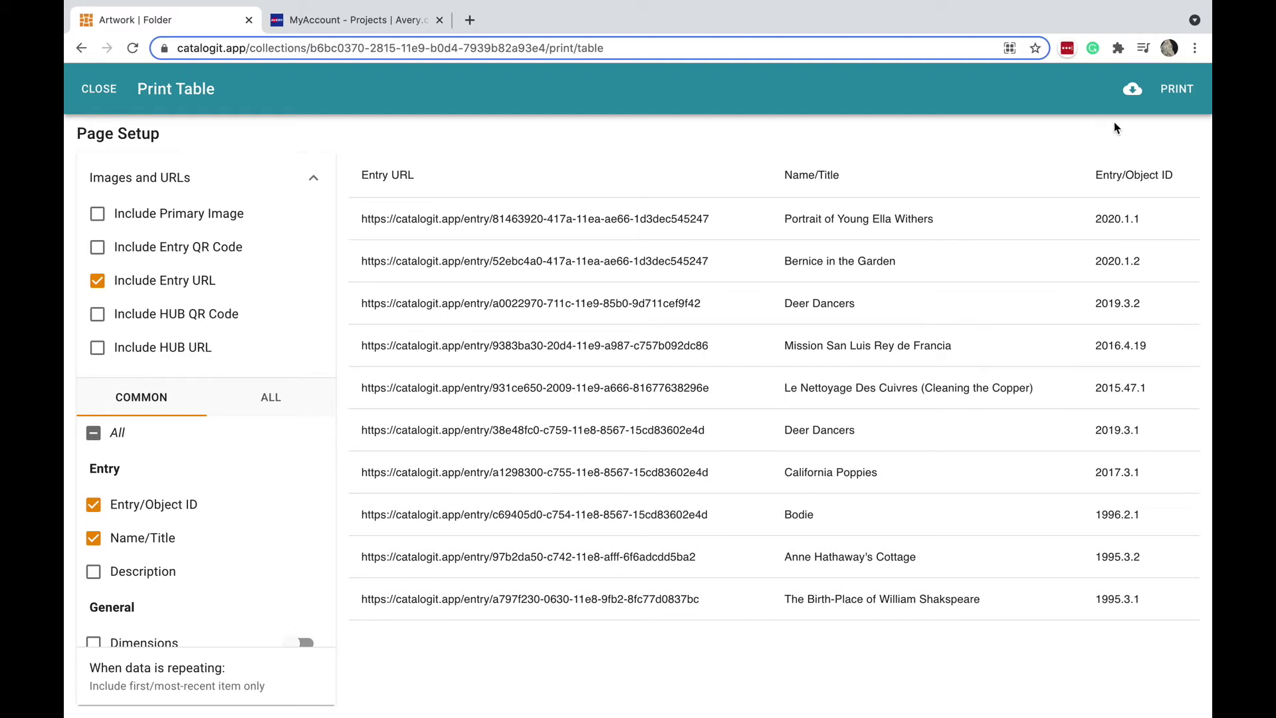
click(1132, 85)
click(1137, 96)
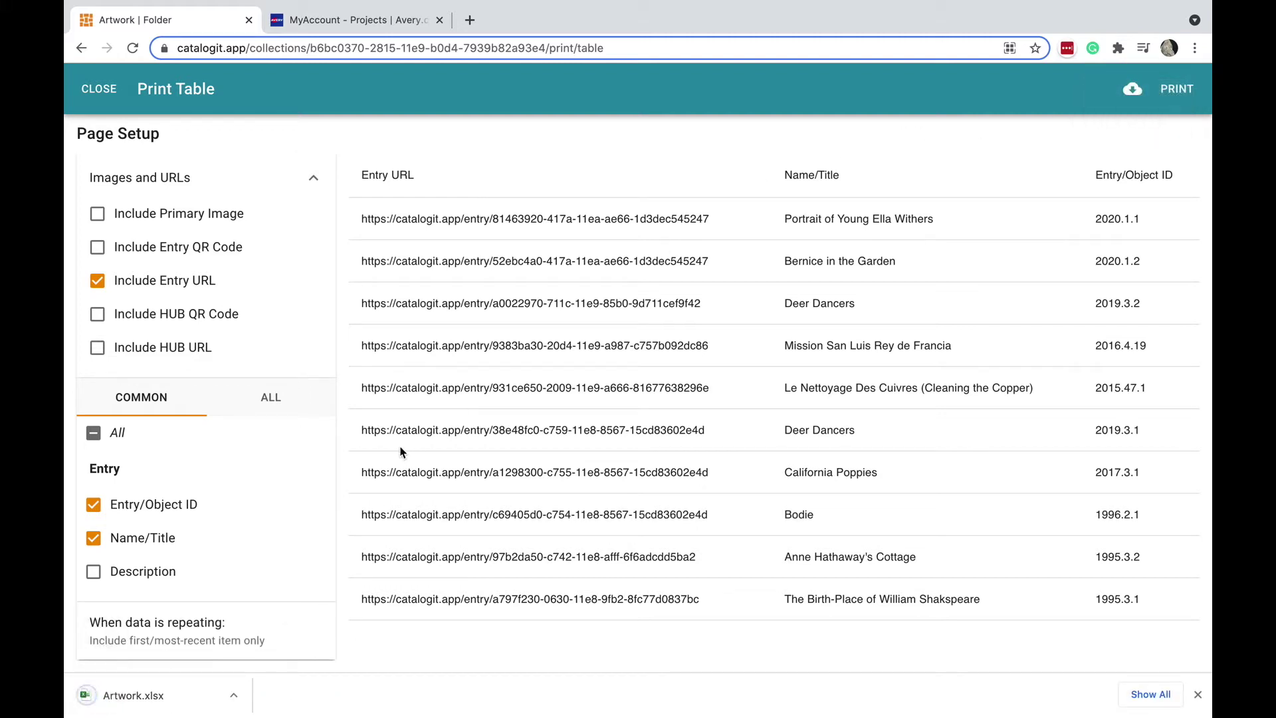
click(97, 92)
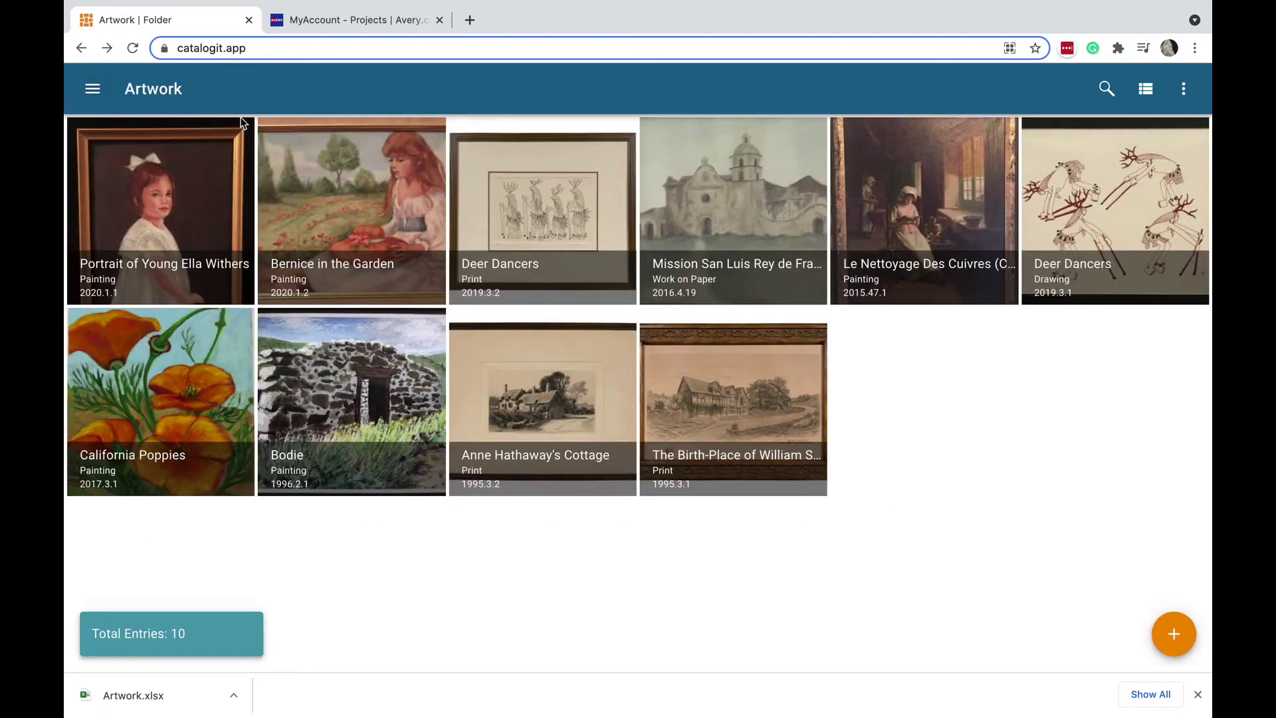
click(346, 22)
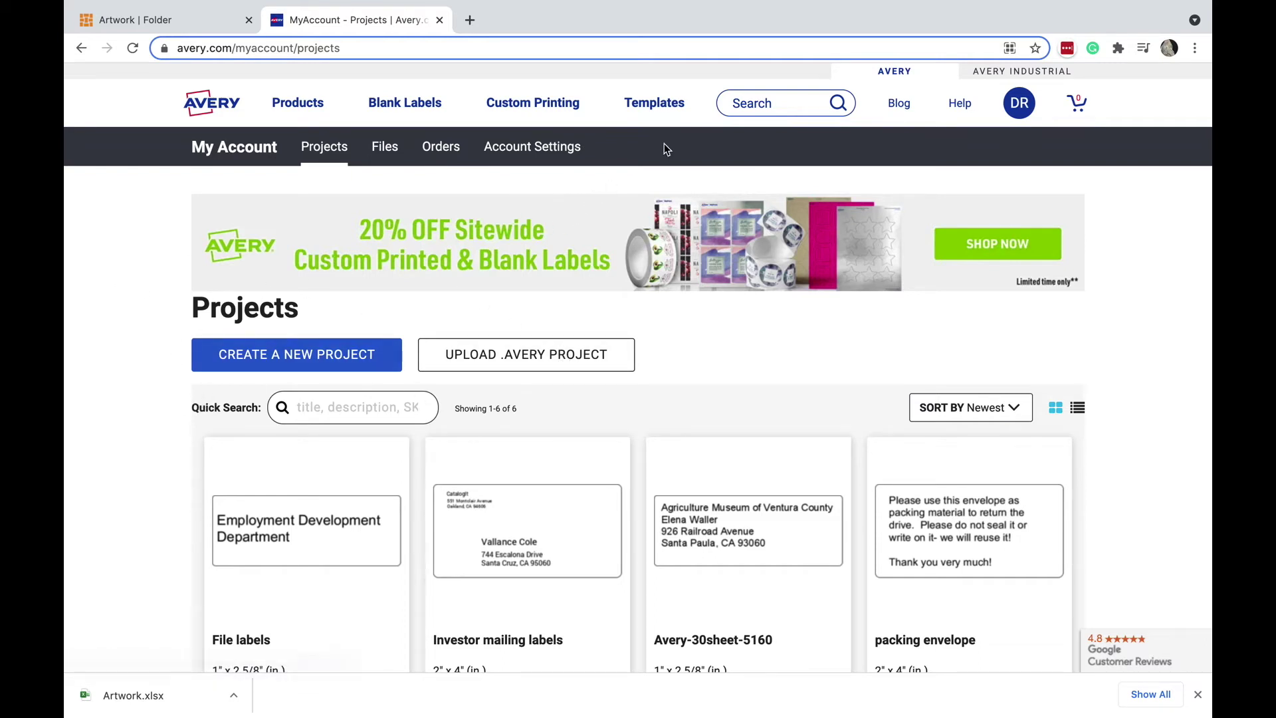
- Open Avery Design & Print from the Templates menu
mouse_move(656, 106)
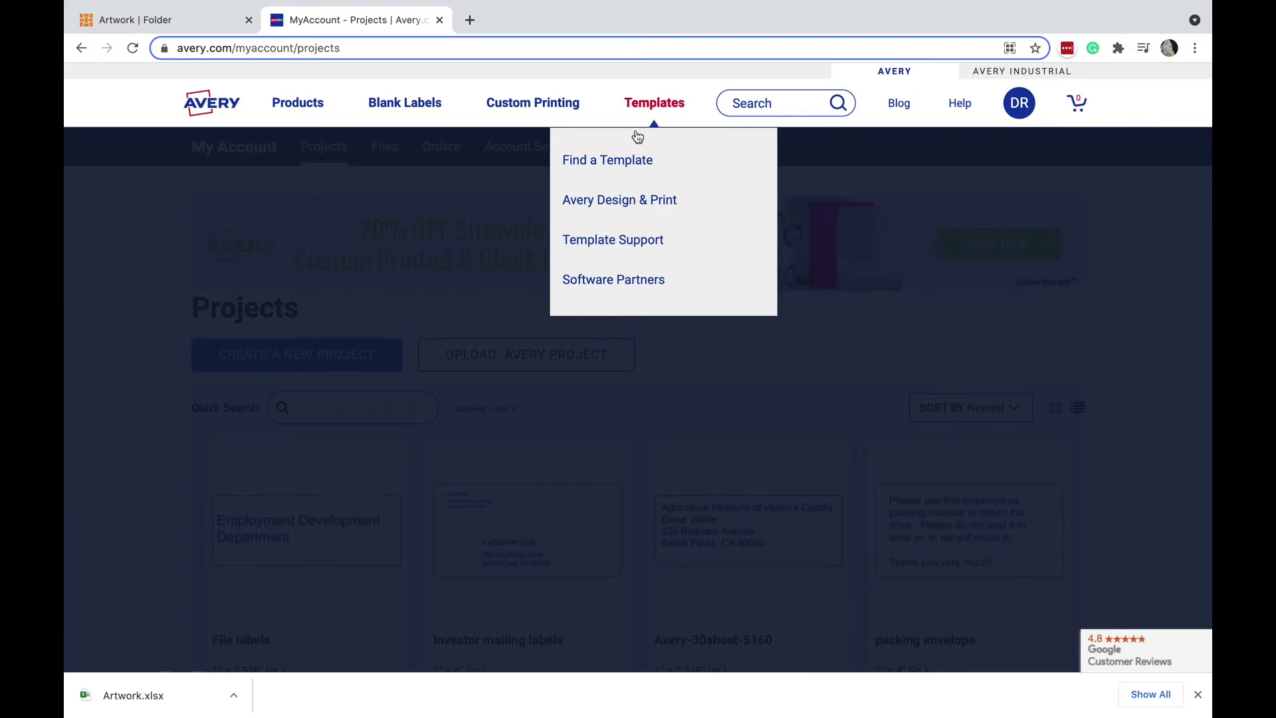
click(624, 202)
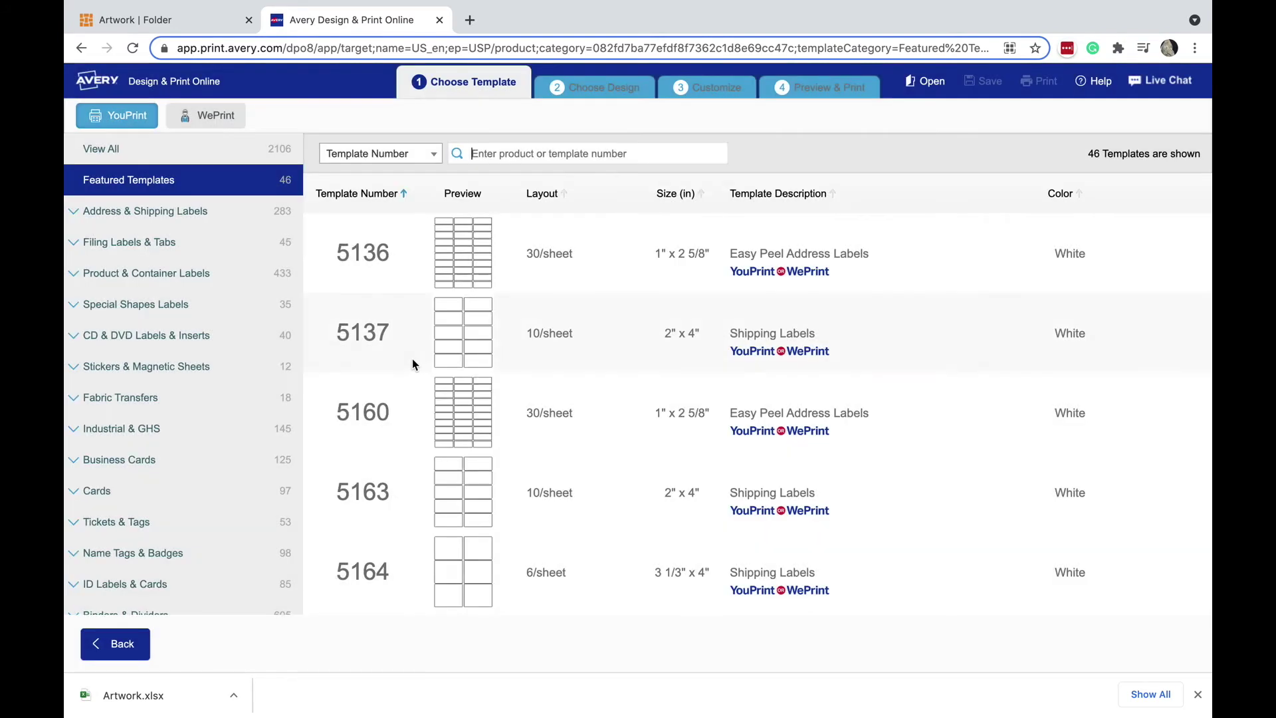
- Choose template 5137 (2" x 4" shipping labels) with the blank design
click(465, 333)
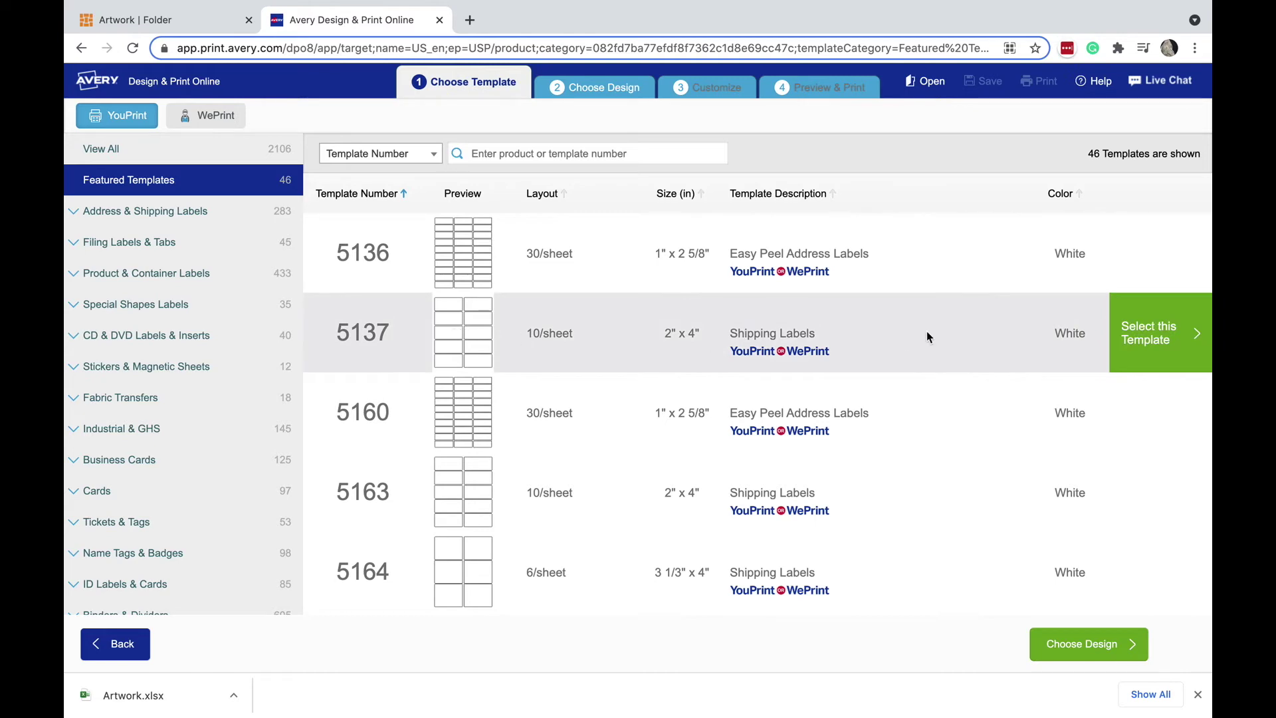
click(1160, 332)
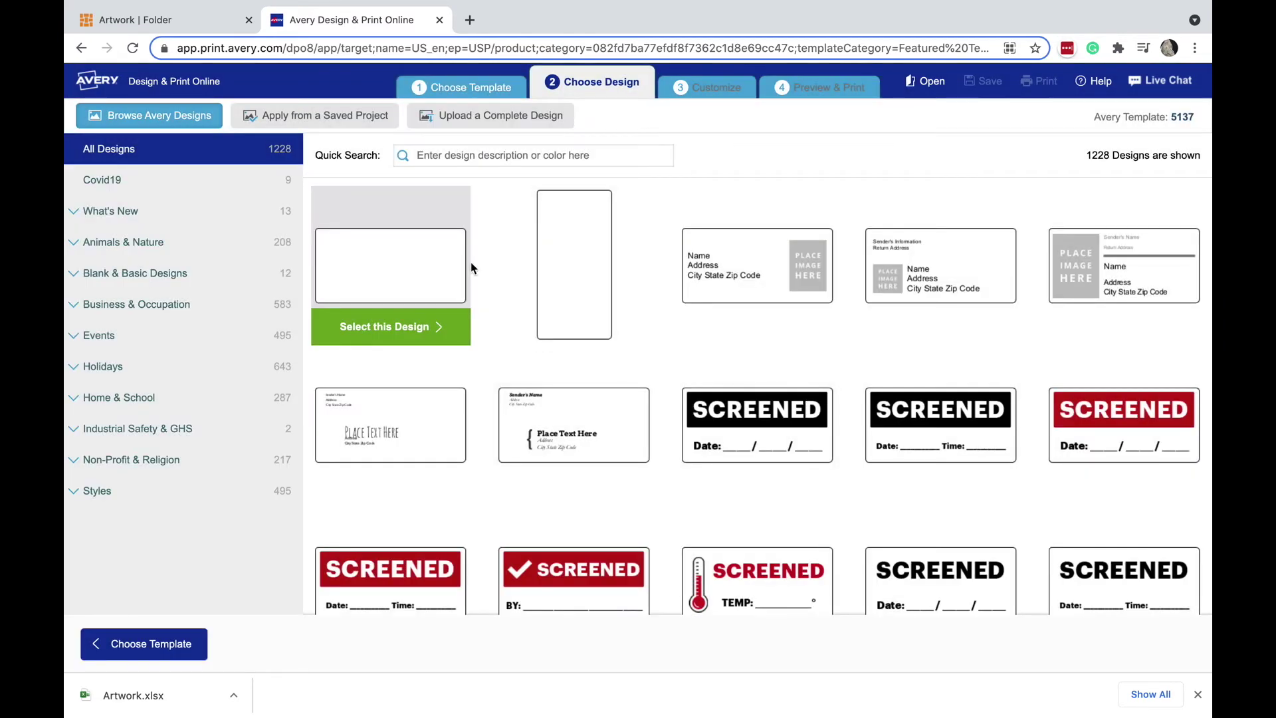
click(381, 328)
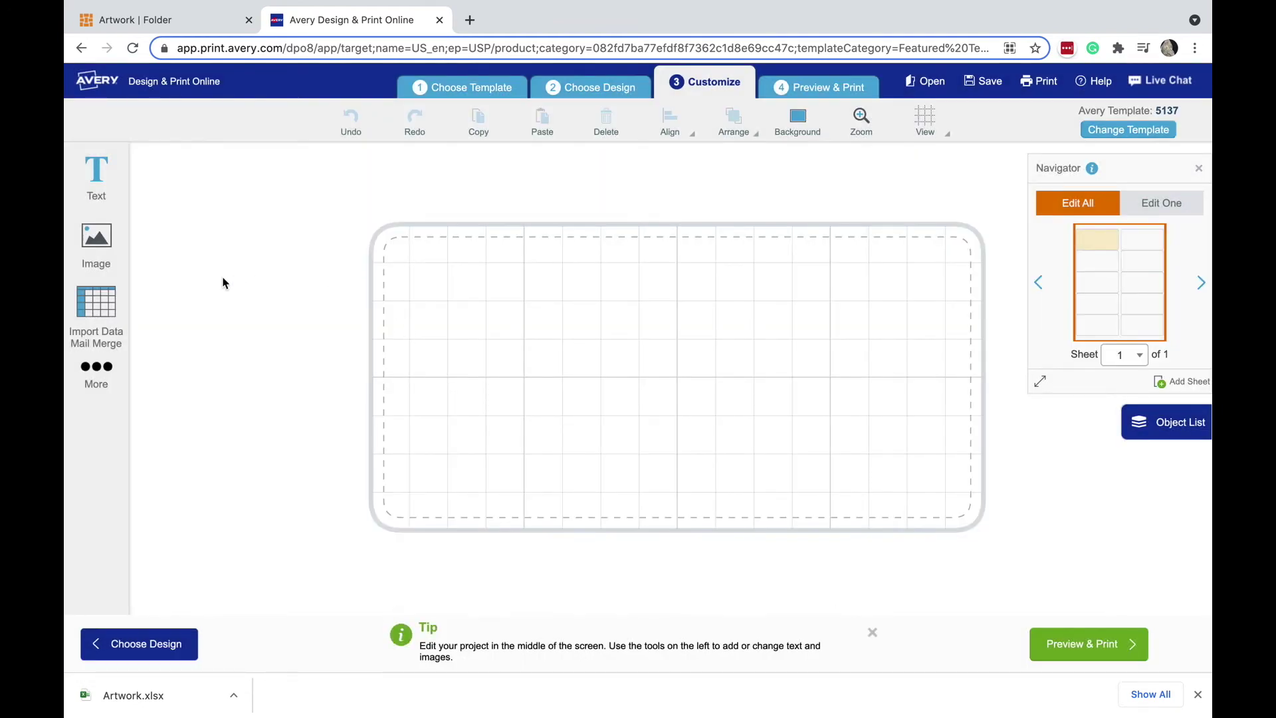
- Import Artwork.xlsx for mail merge, excluding header row 1 from printing
click(96, 311)
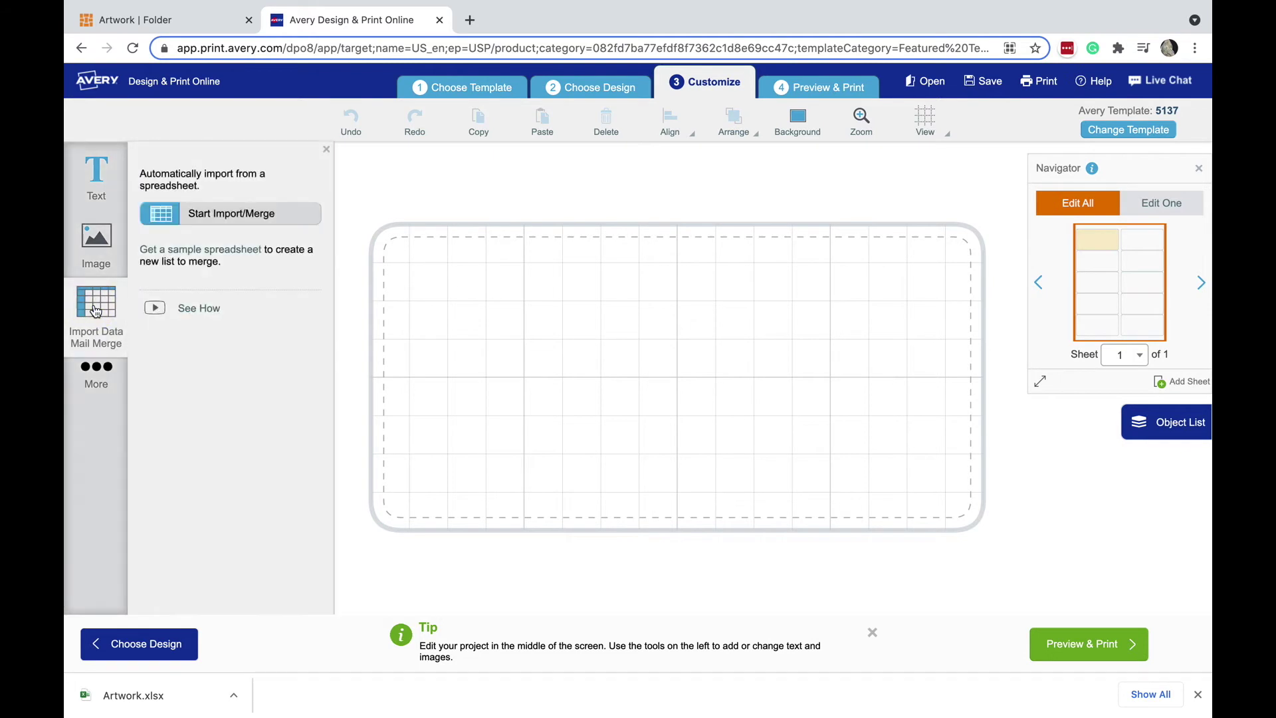
click(228, 211)
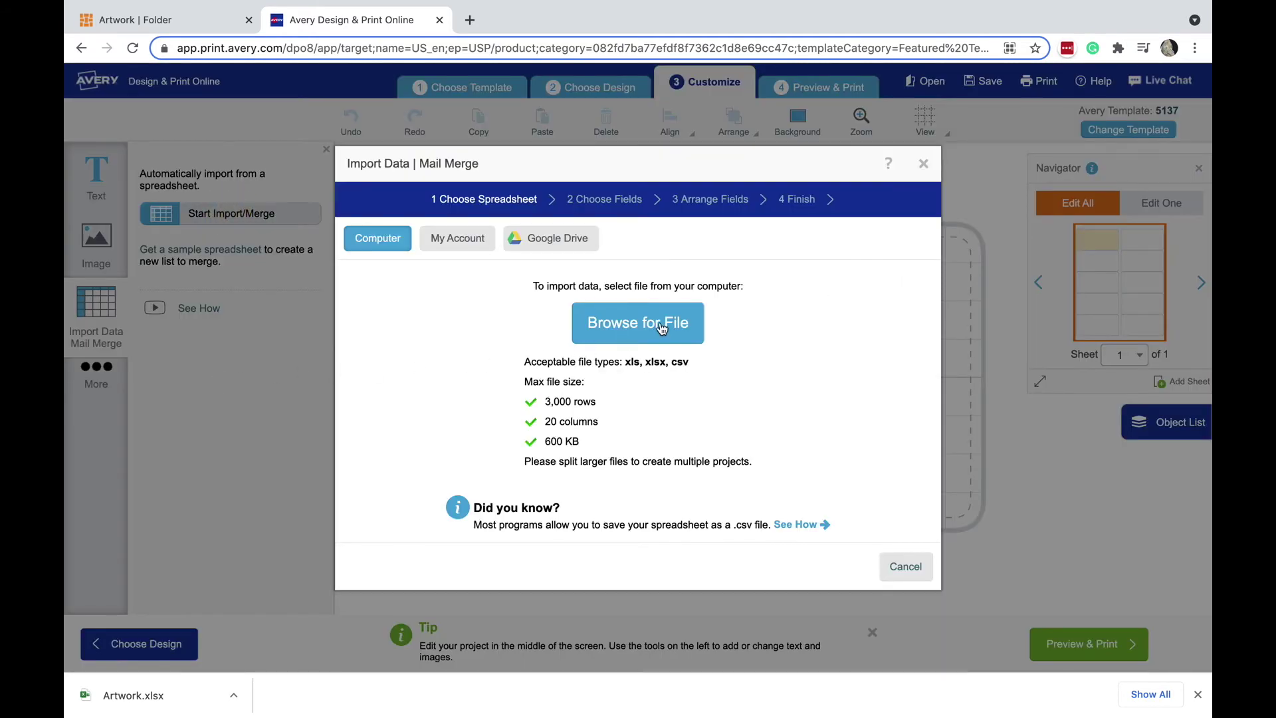
click(614, 342)
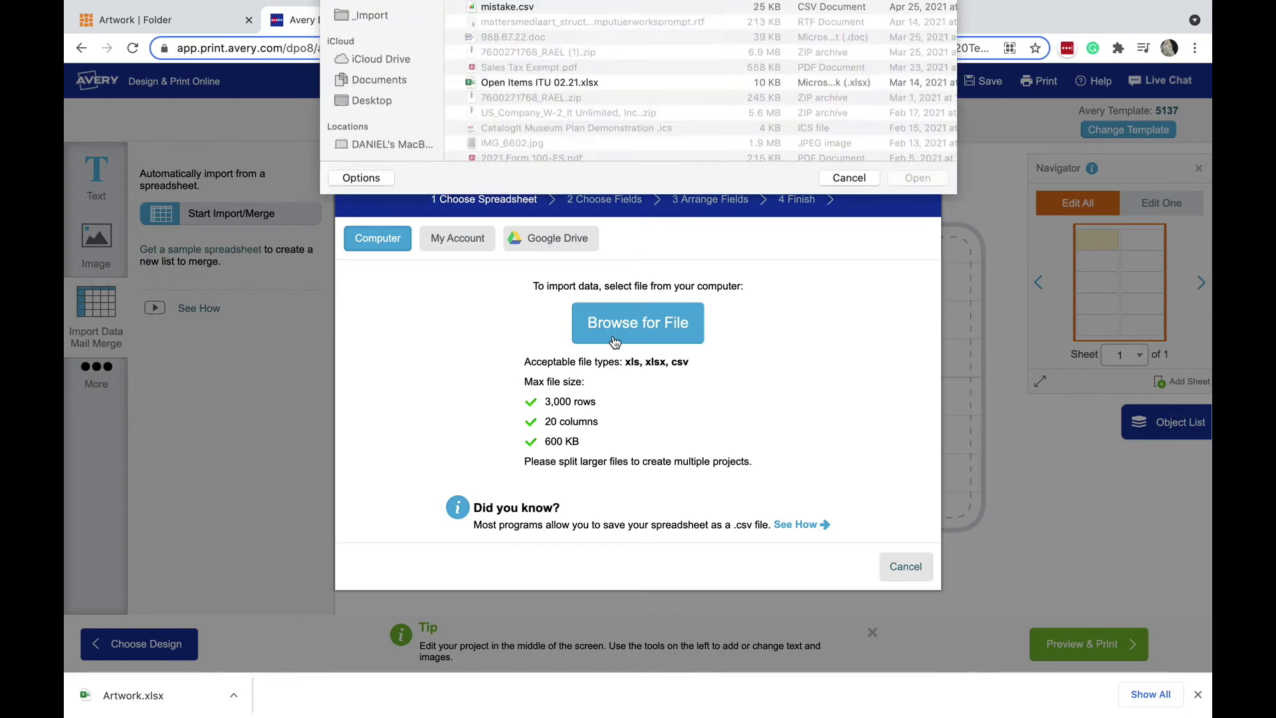
click(517, 62)
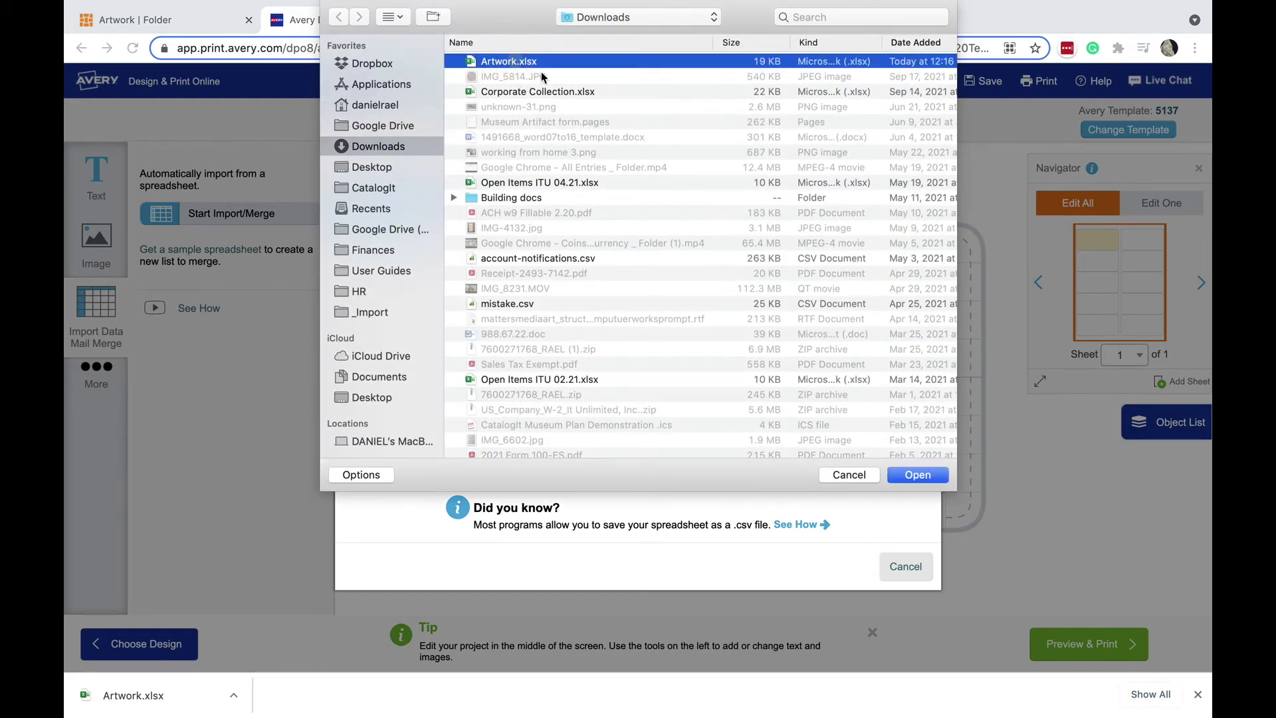
click(909, 475)
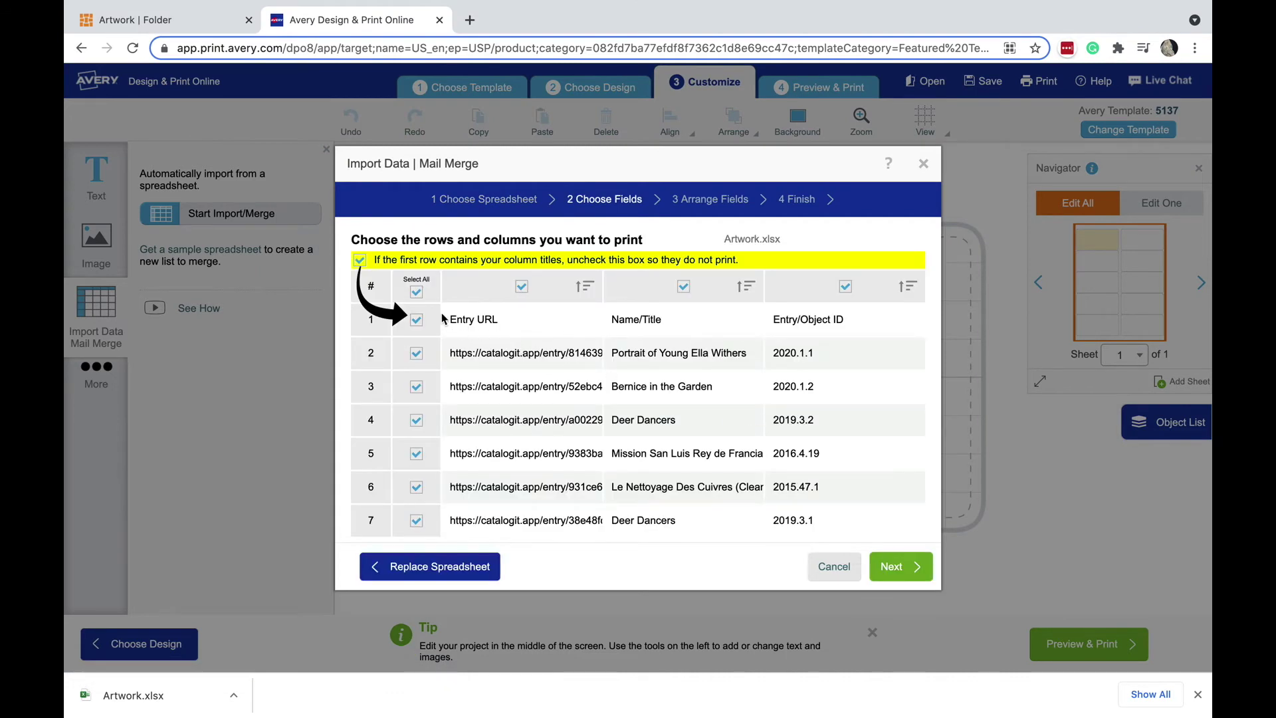
click(417, 321)
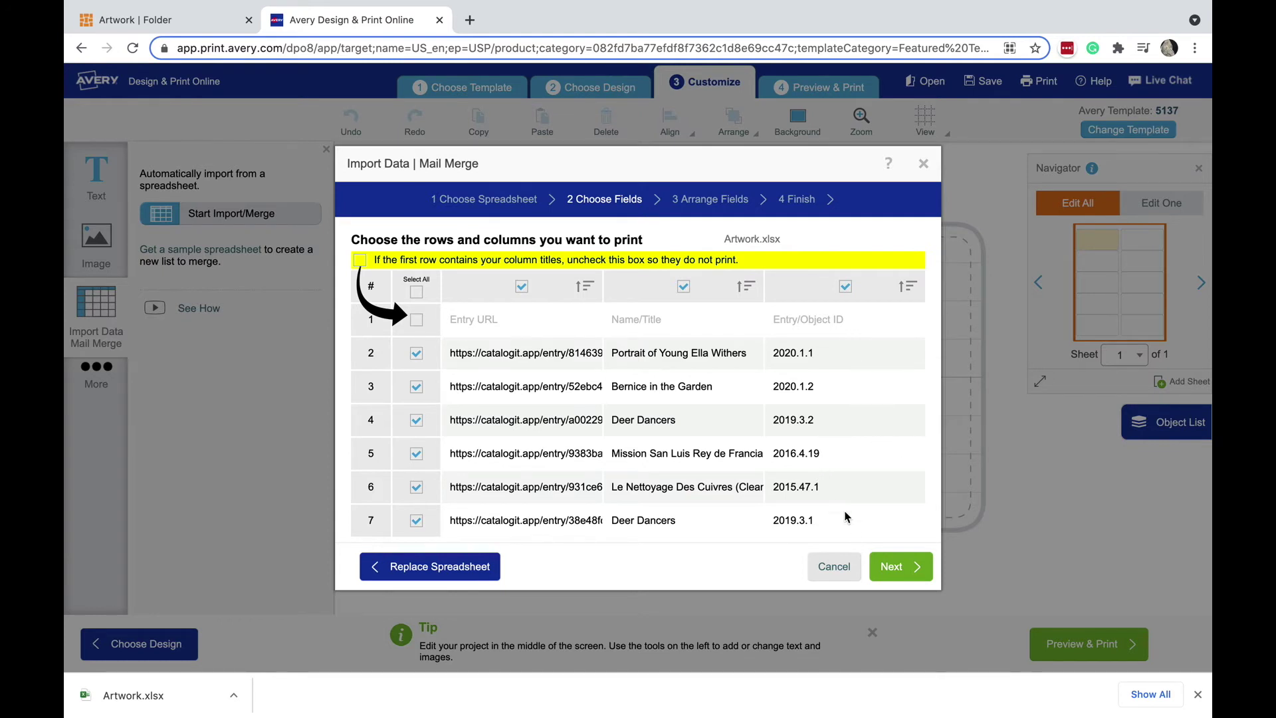
click(894, 567)
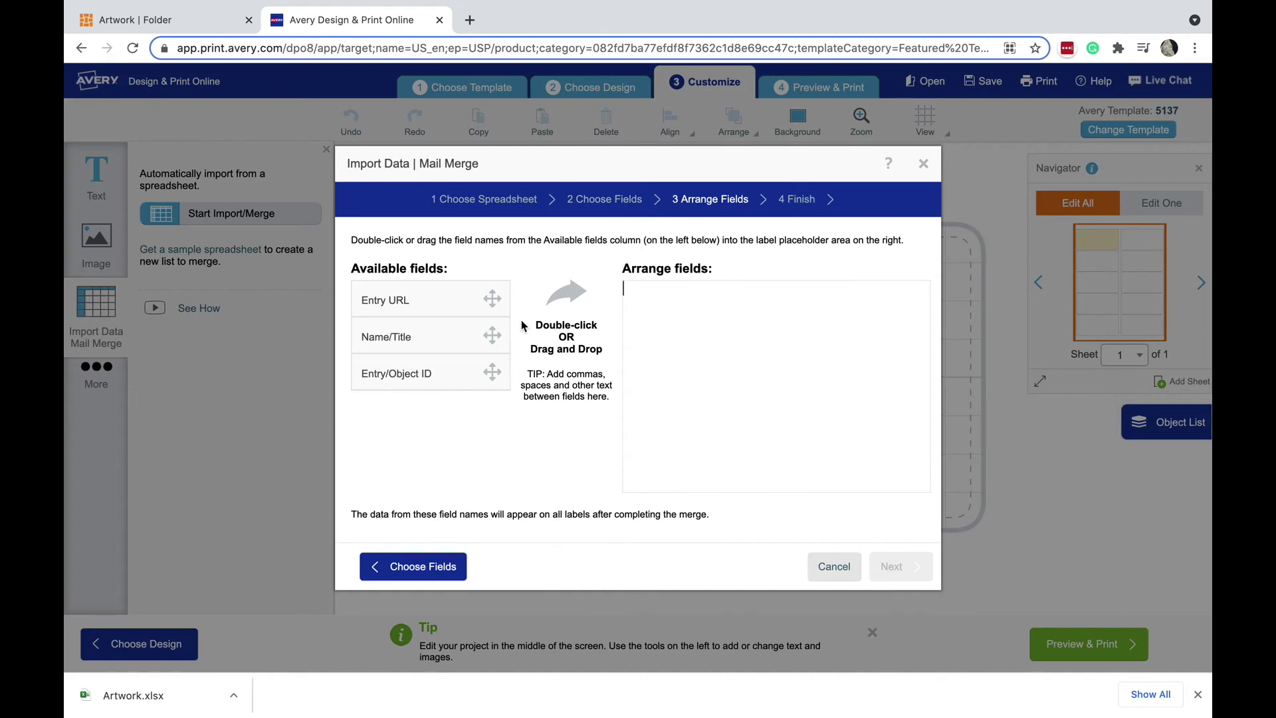
- Place Name/Title with Entry/Object ID beneath it on the label and advance to Finish
click(420, 338)
drag(420, 338, 676, 311)
drag(436, 376, 707, 330)
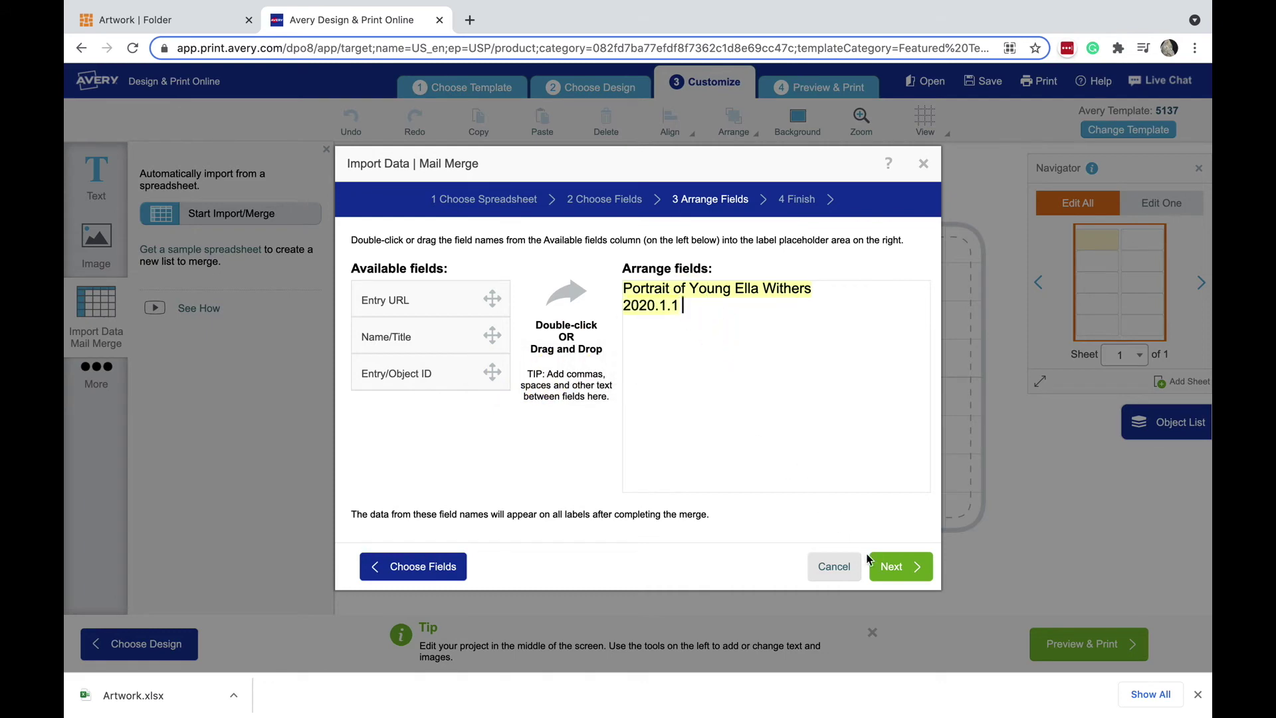
click(896, 570)
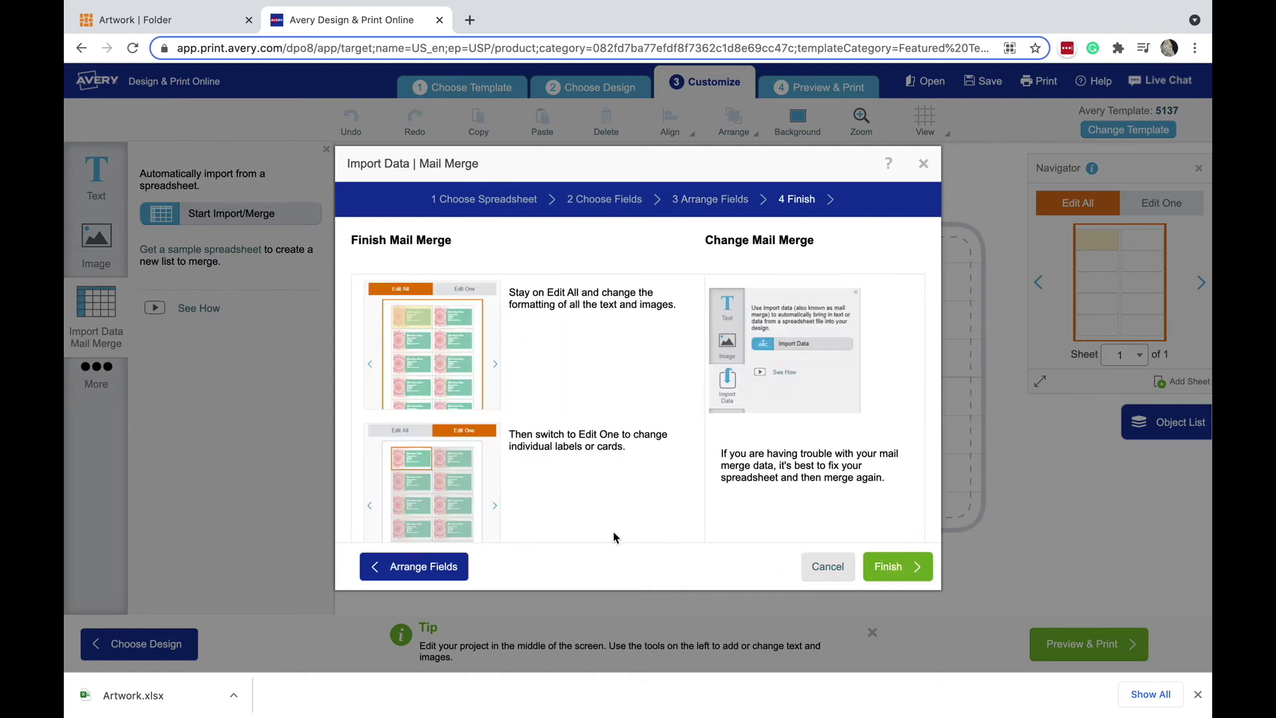
- Finish merging title and object ID, then start a new code from More > QR and Barcodes
click(893, 569)
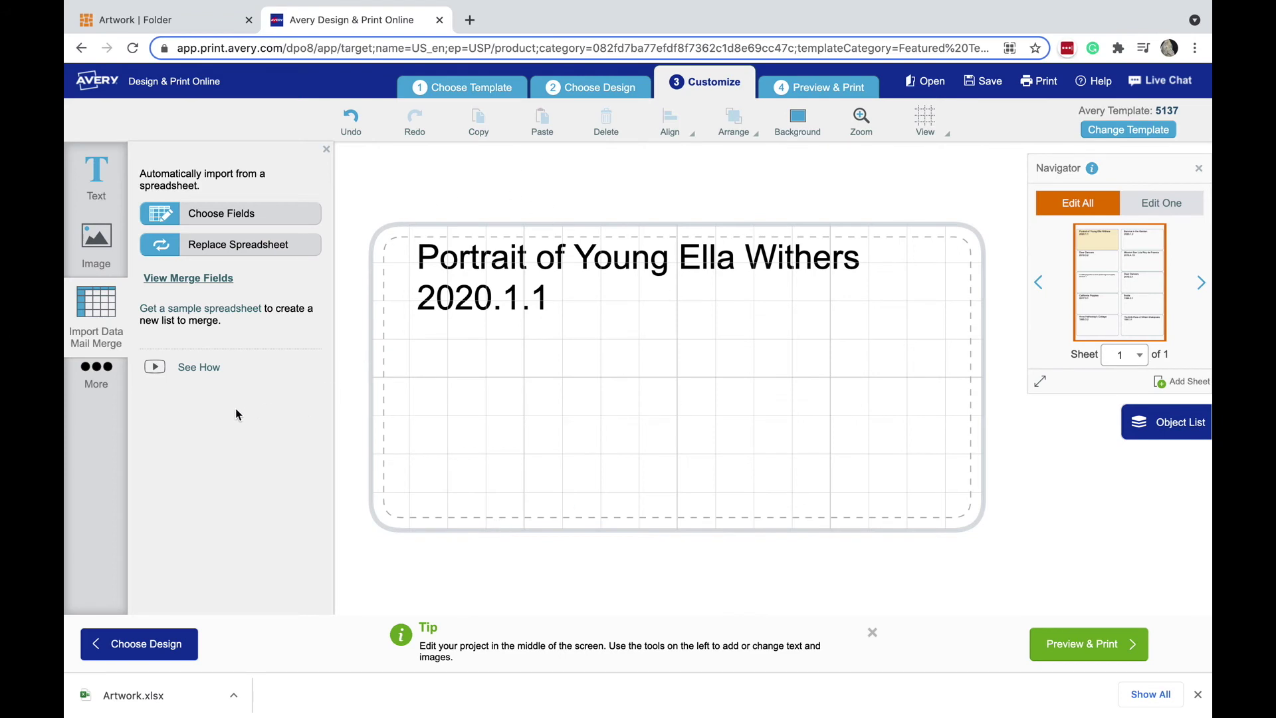
click(99, 381)
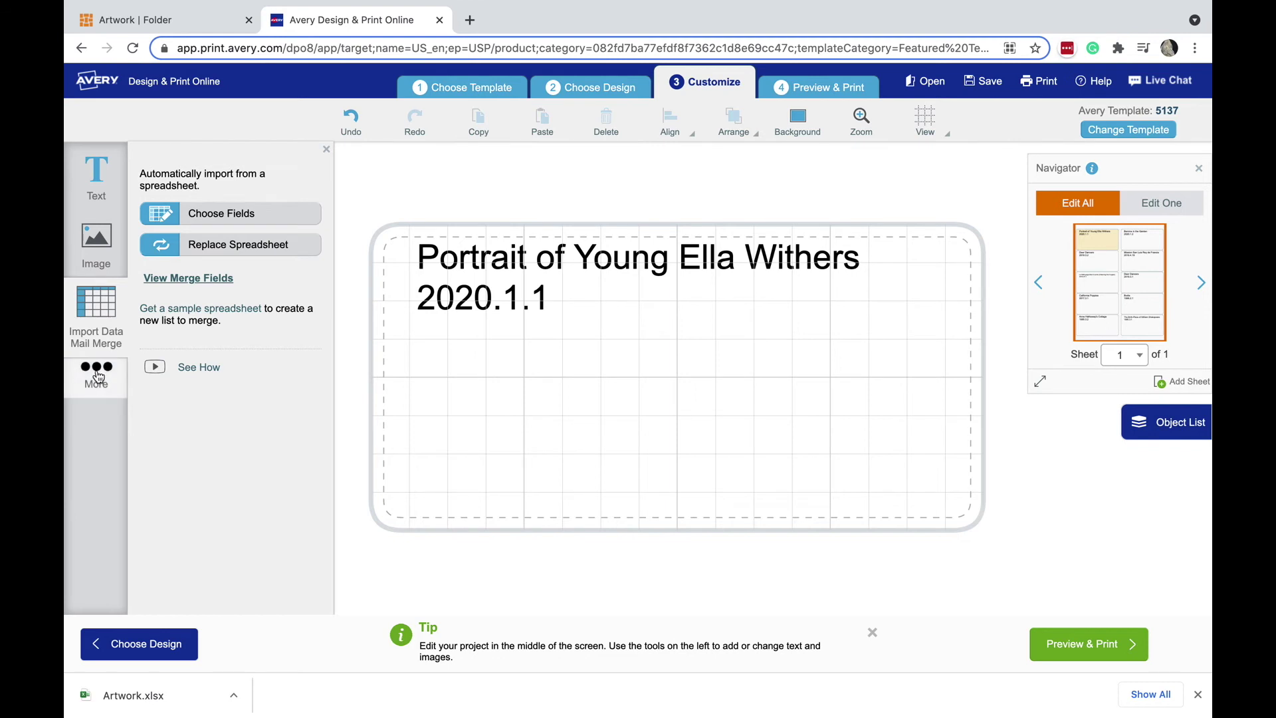
click(99, 376)
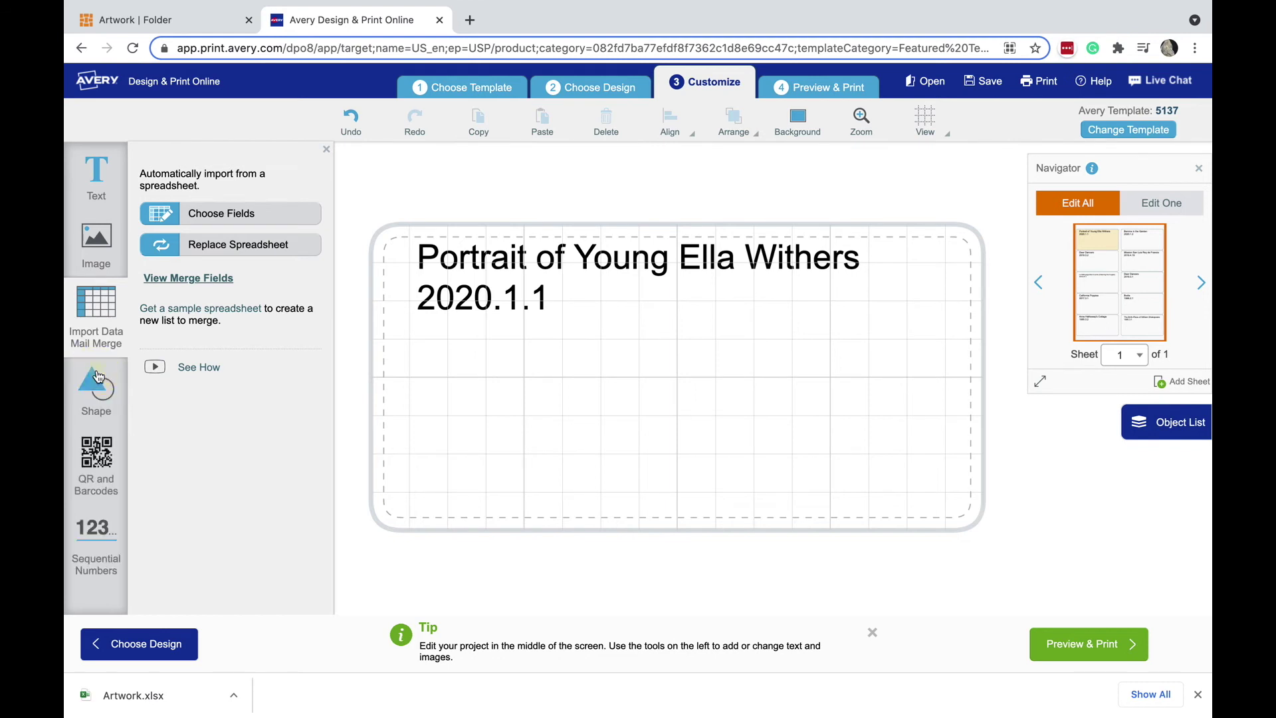
click(97, 458)
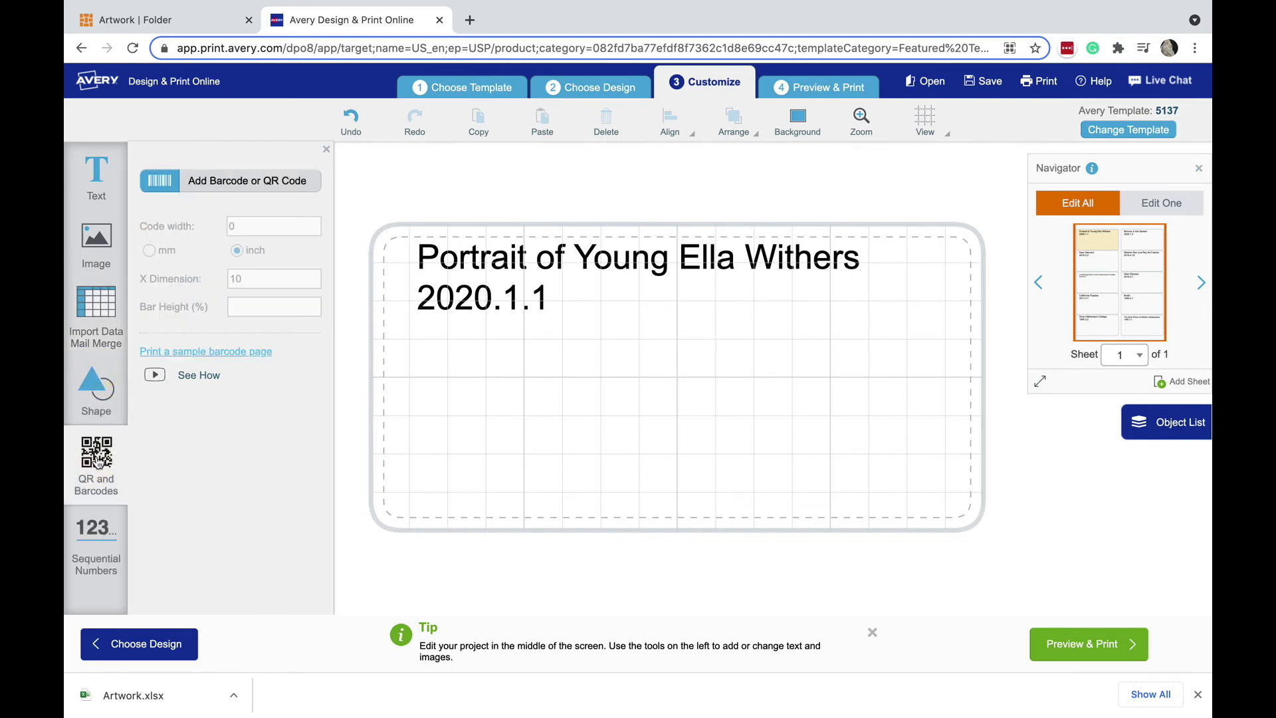
click(222, 186)
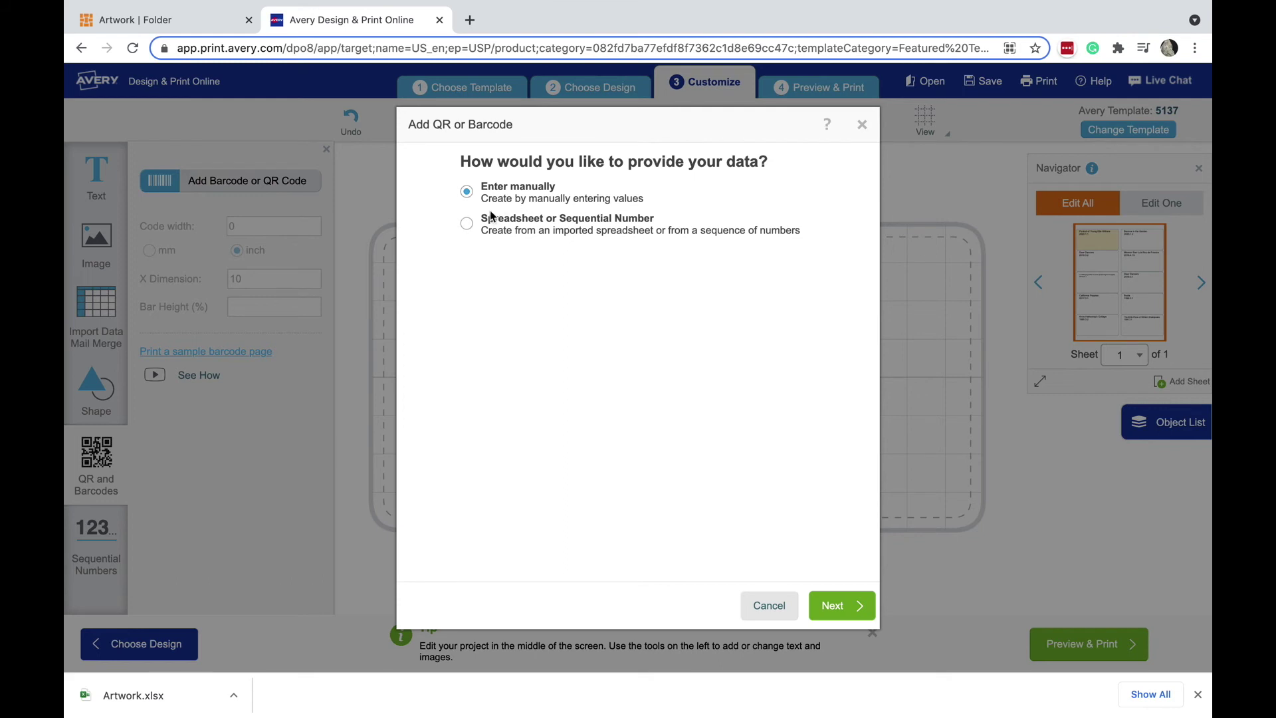
- Add a URL-type QR code whose website comes from the spreadsheet's Entry URL field
click(467, 224)
click(835, 605)
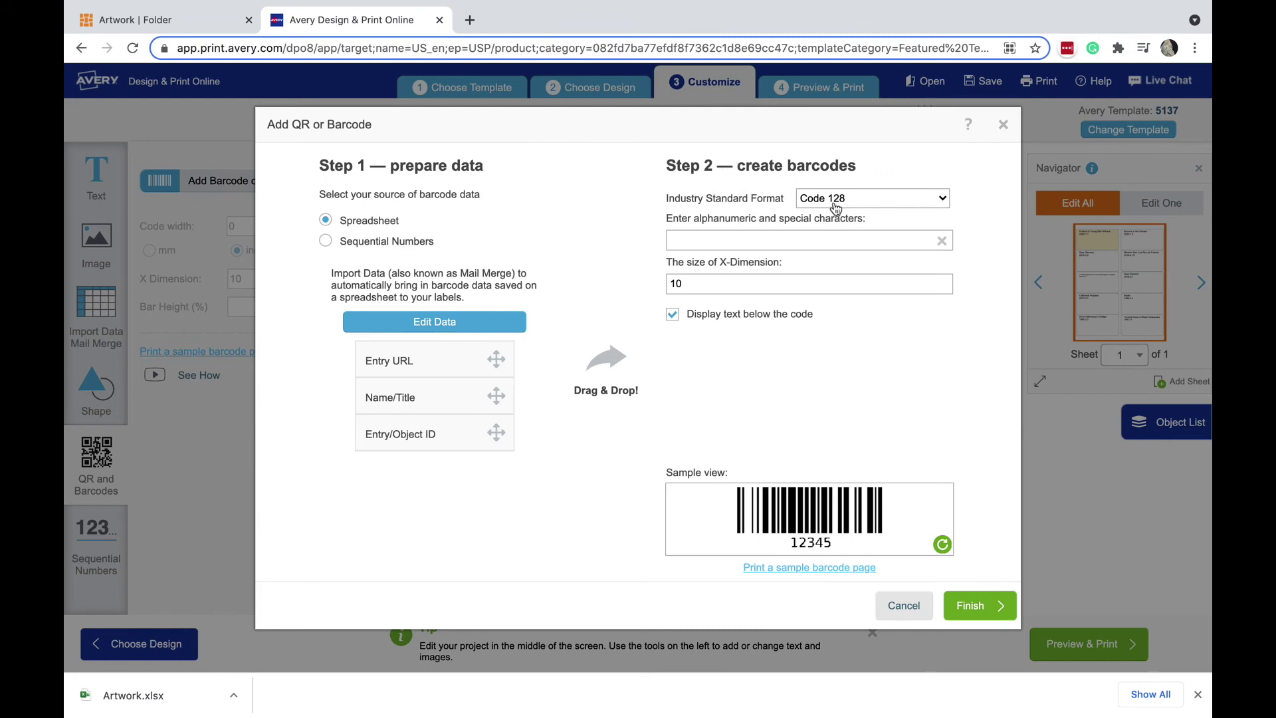
click(878, 201)
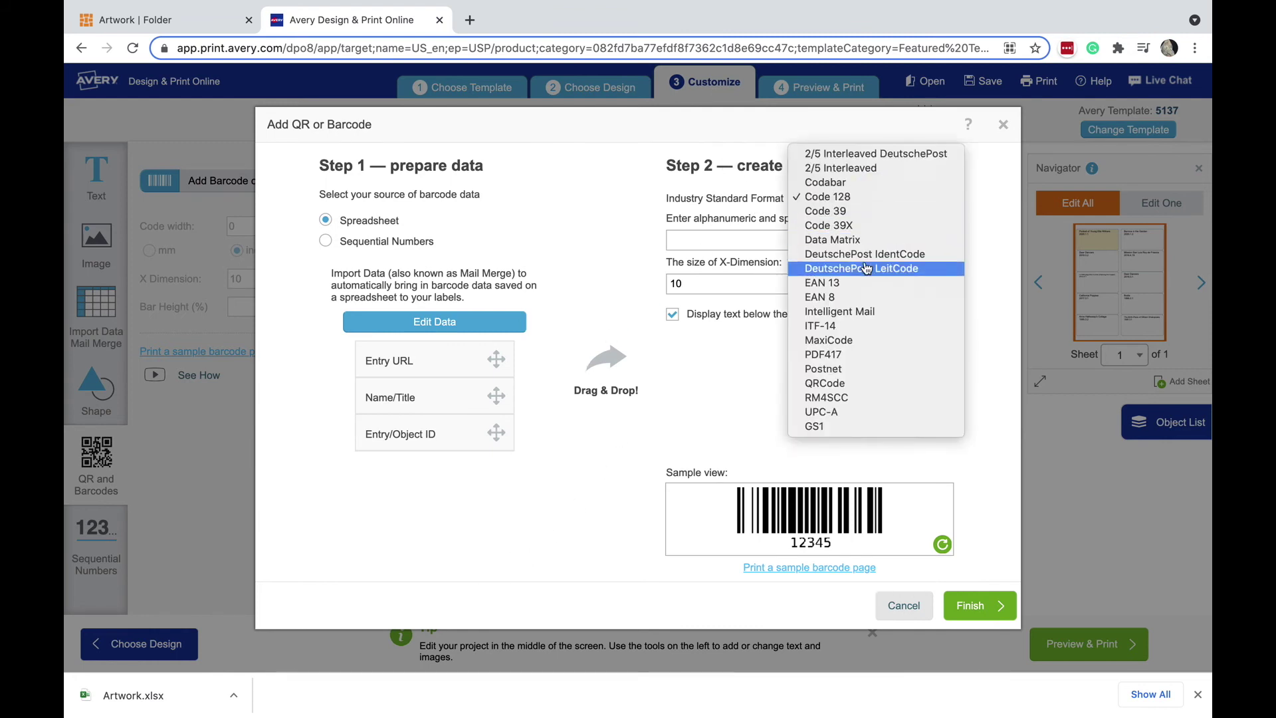
click(825, 384)
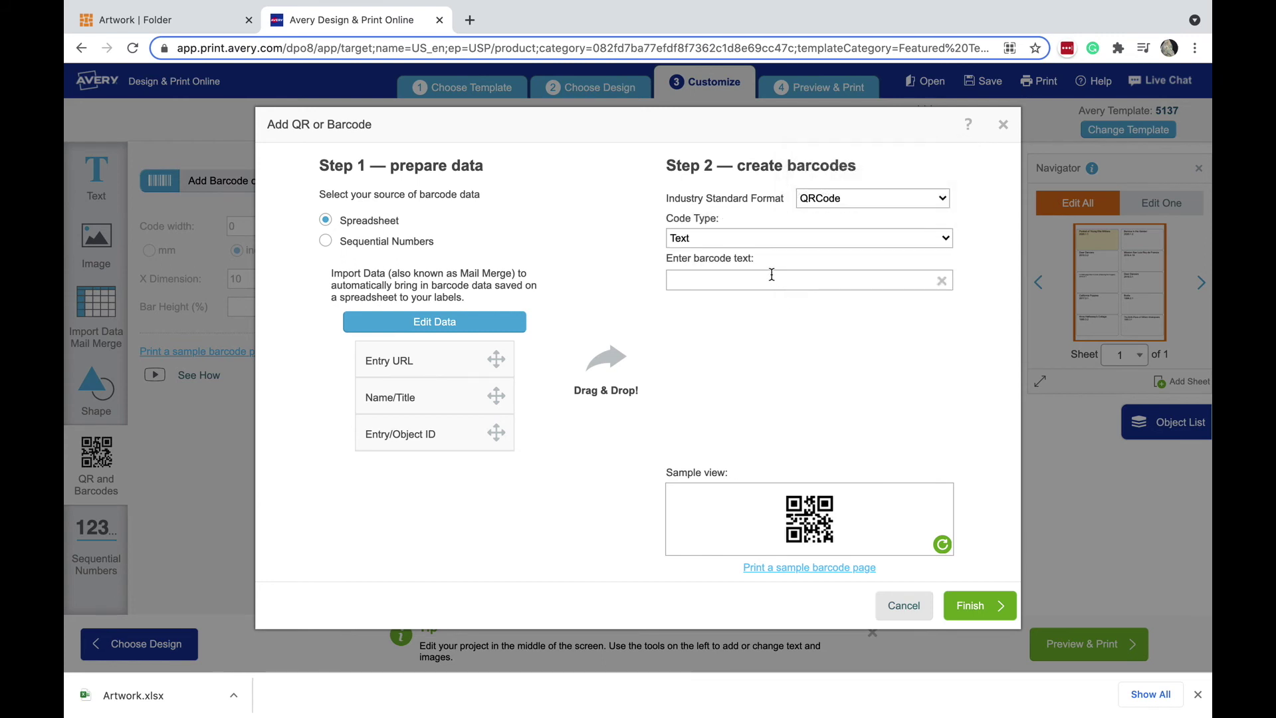
click(741, 239)
click(724, 265)
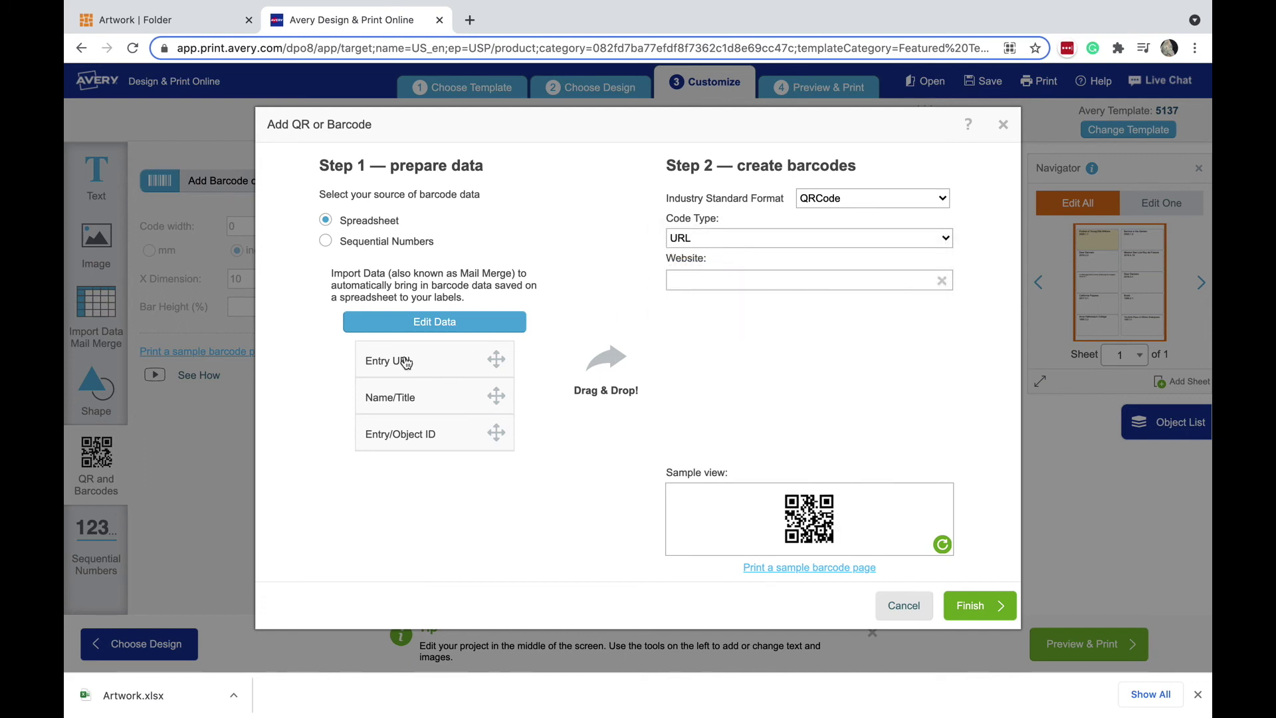
drag(402, 361, 728, 276)
click(973, 606)
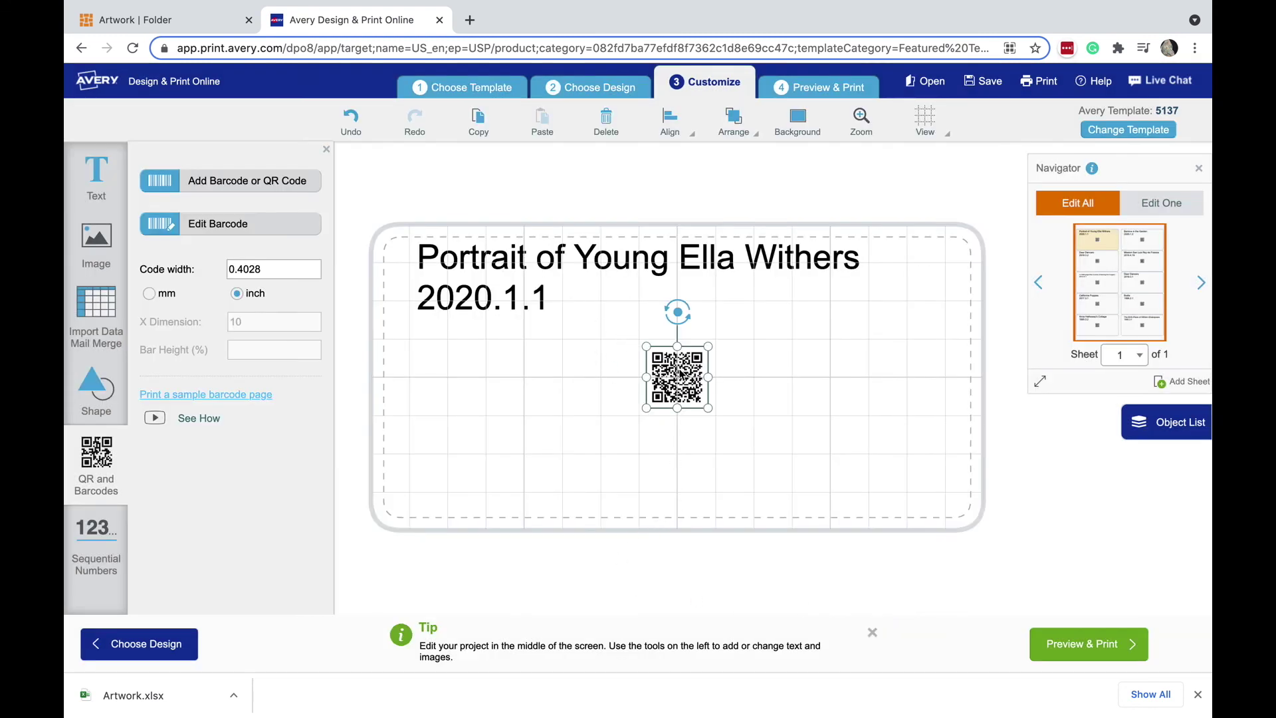
- Drag the QR code to the lower-left below the title and resize it to 0.67-inch code width
drag(679, 374, 464, 419)
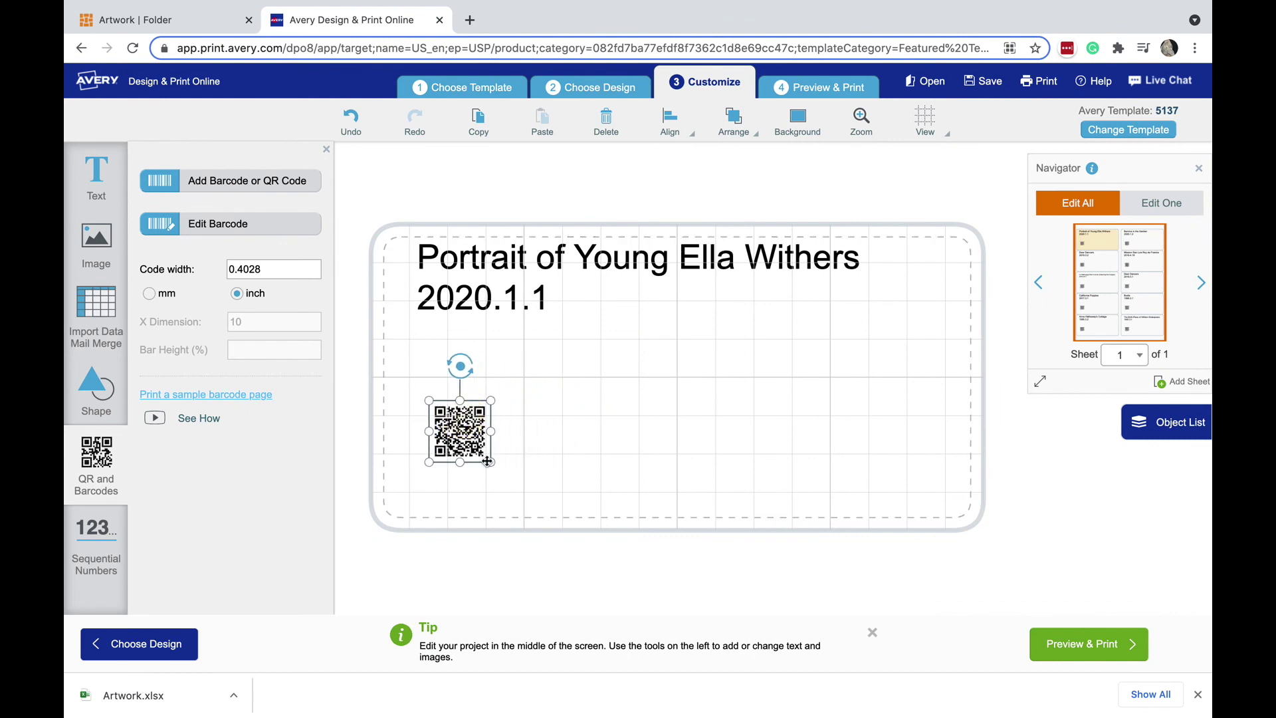
drag(487, 461, 473, 435)
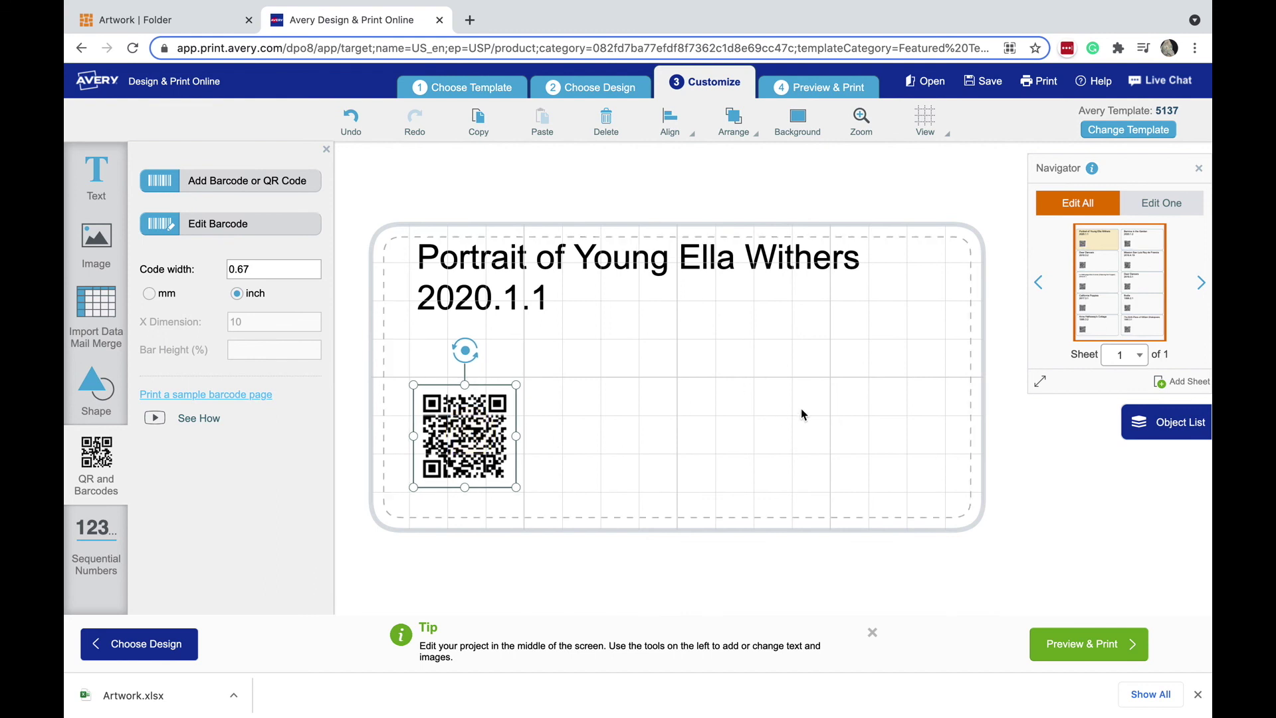